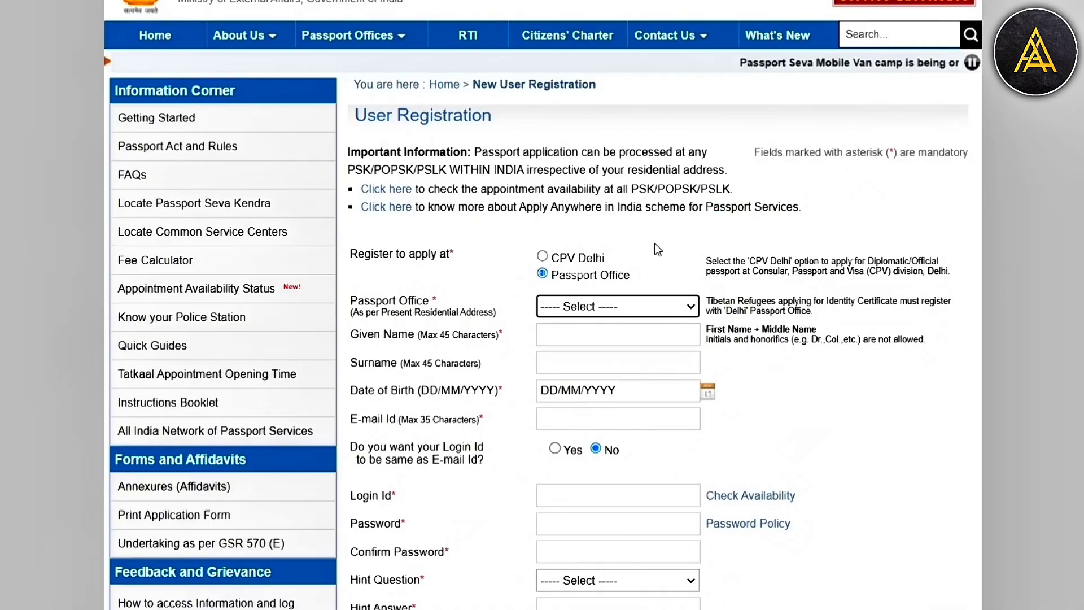
- Open the list of passport offices in the new user registration form
left_click(581, 307)
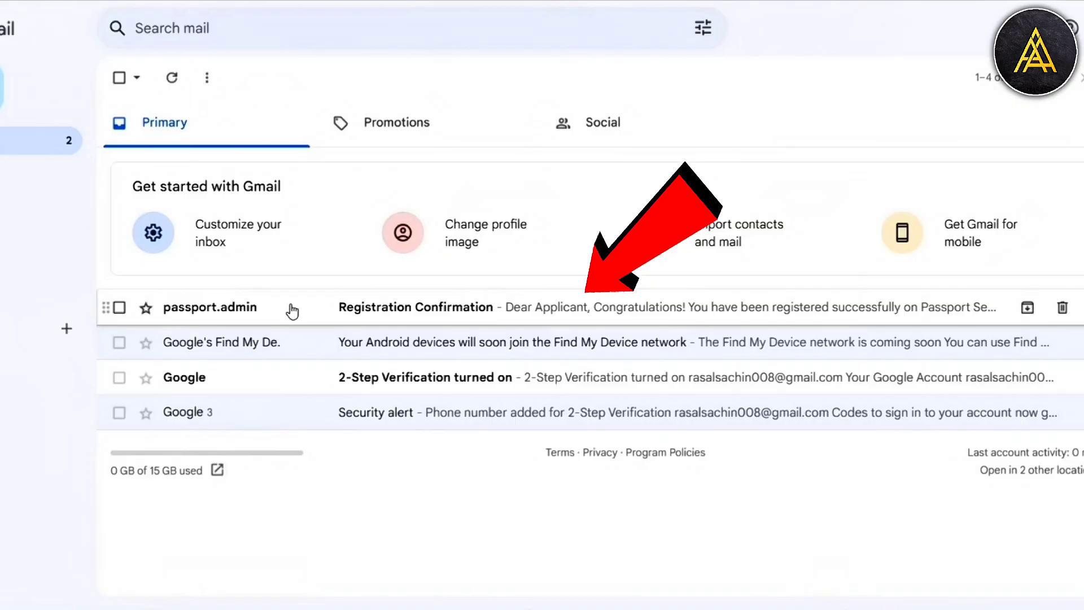
- Switch to the Gmail inbox and open the Registration Confirmation message from passport.admin
left_click(292, 312)
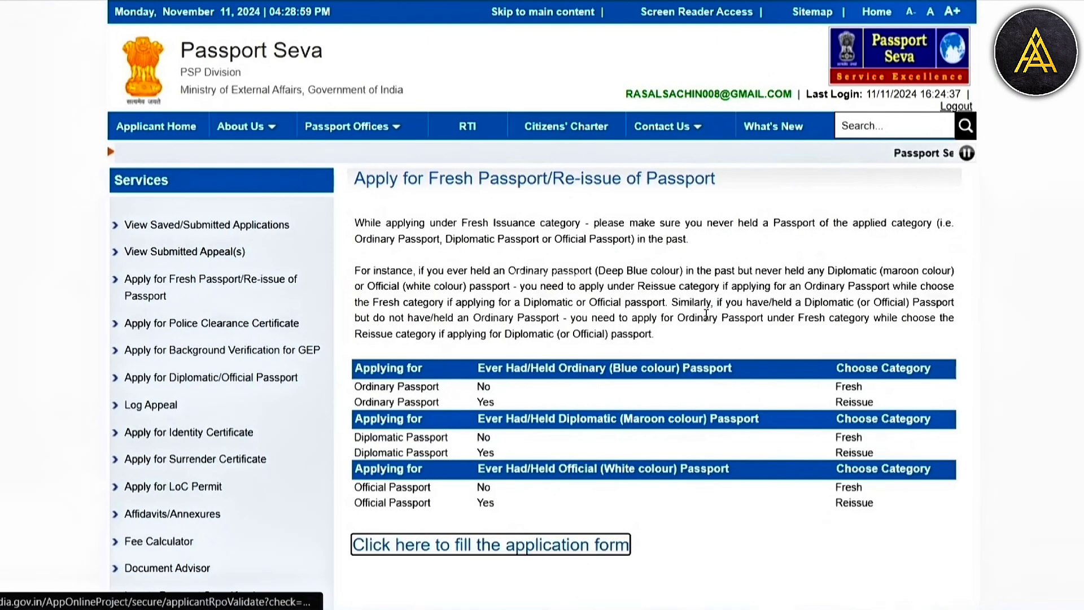
- Open the online application form for a fresh passport or re-issue of passport
scroll(705, 314, "down", 3)
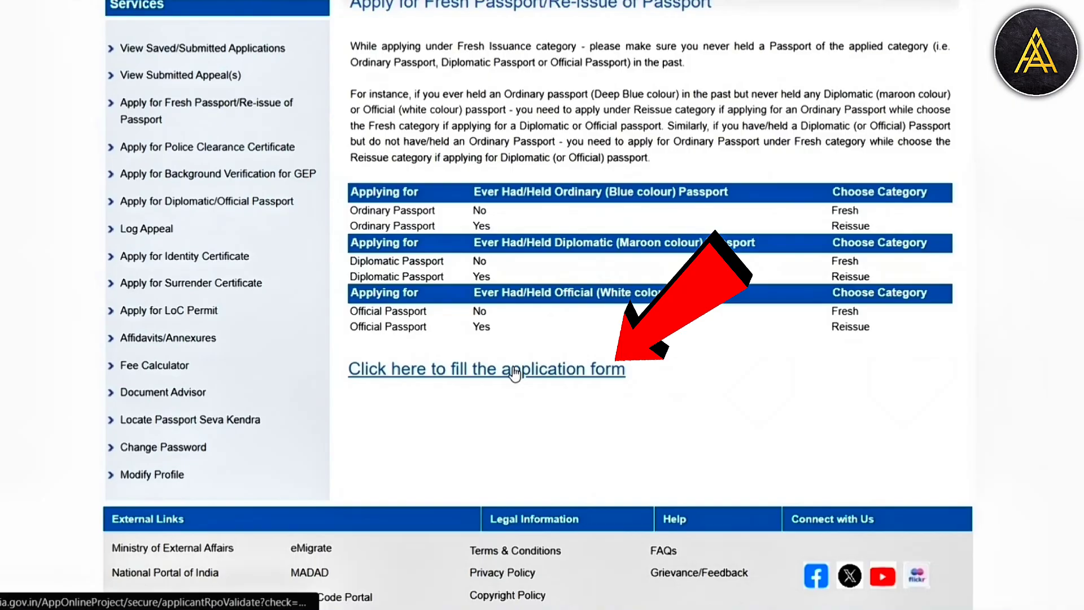
left_click(514, 370)
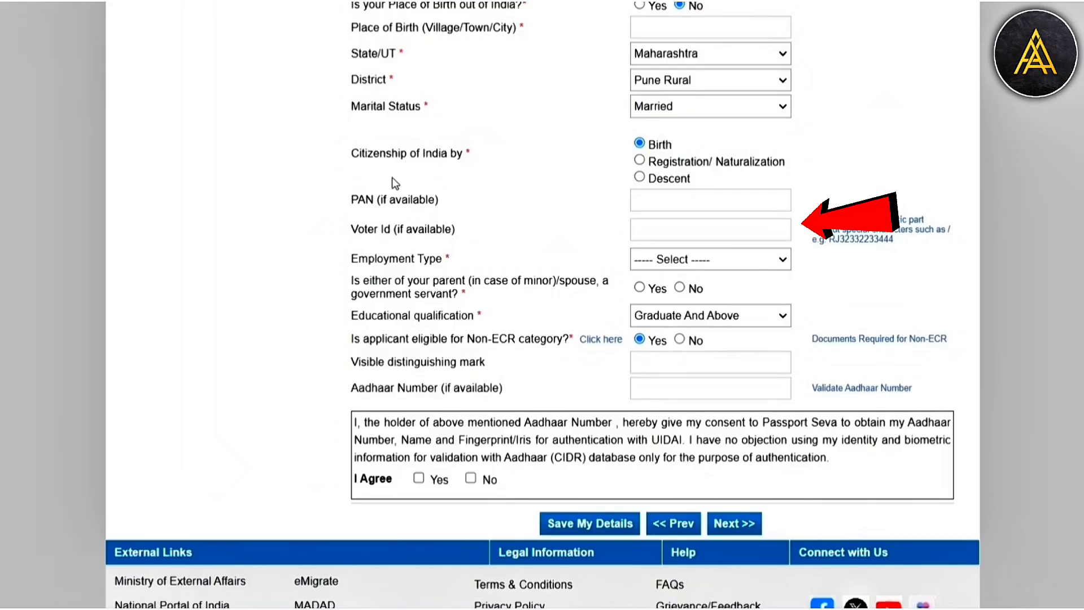
- Set the employment type to Not Employed, government-servant parent or spouse to No, and educational qualification to 7th Pass Or Less
left_click(672, 259)
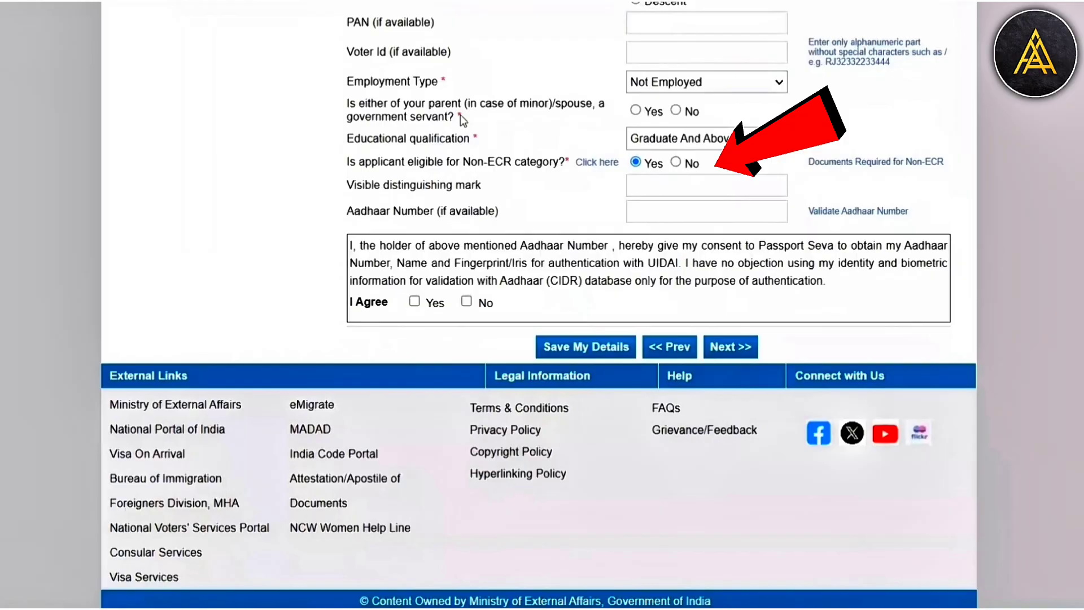
left_click(676, 110)
left_click(689, 138)
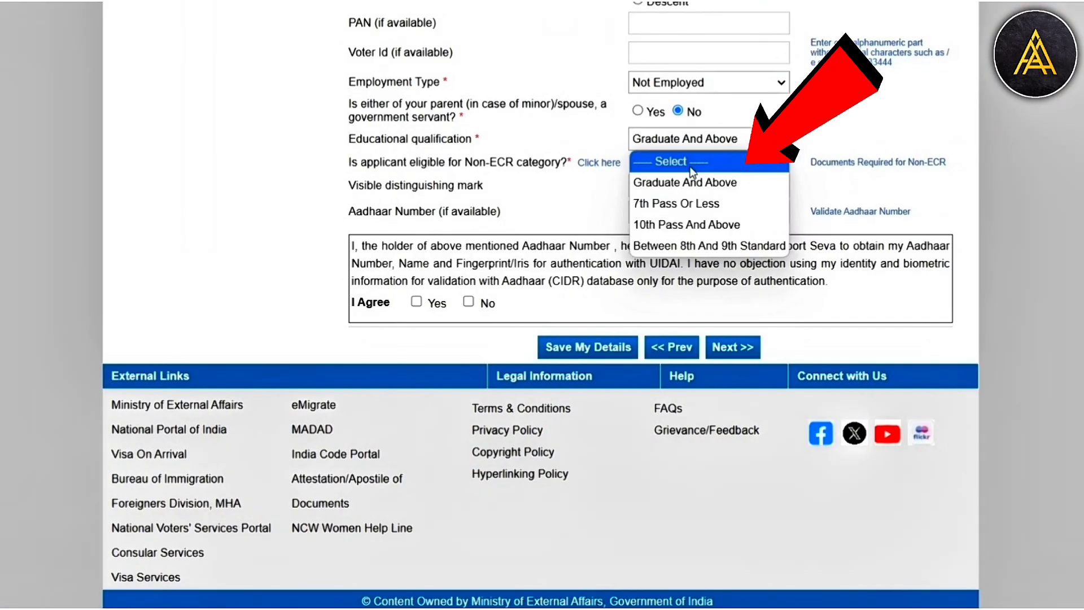
left_click(677, 203)
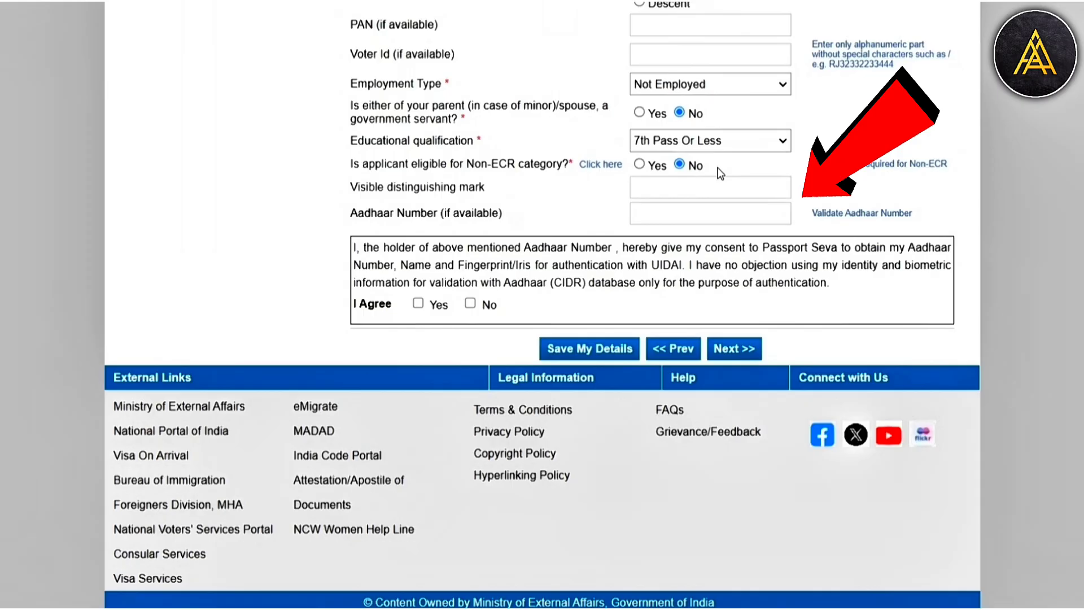
- Agree to the Aadhaar authentication consent with Yes and save the applicant details
left_click(418, 303)
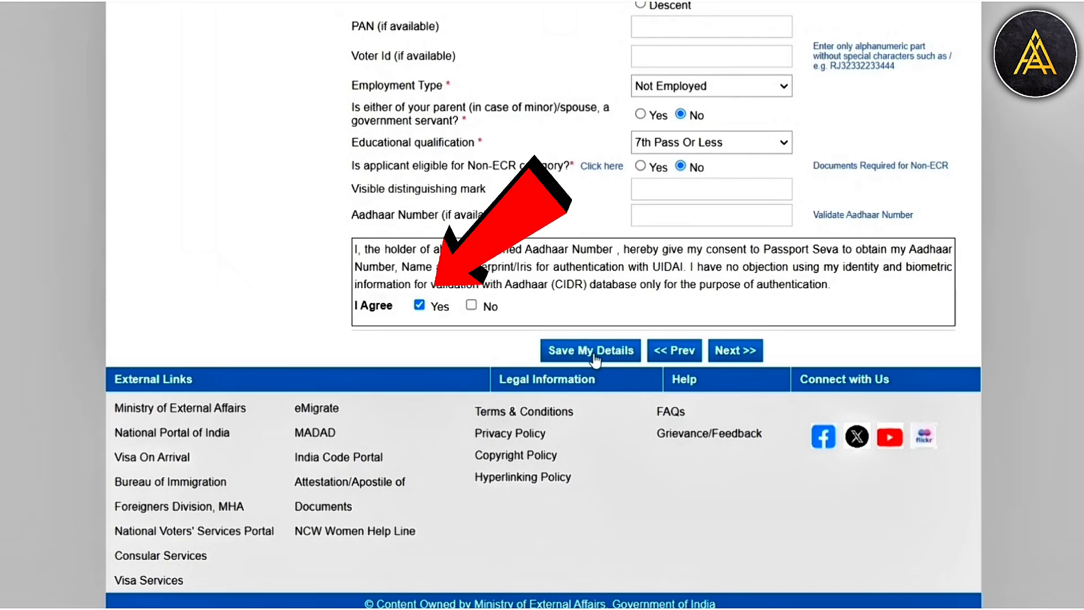
left_click(594, 354)
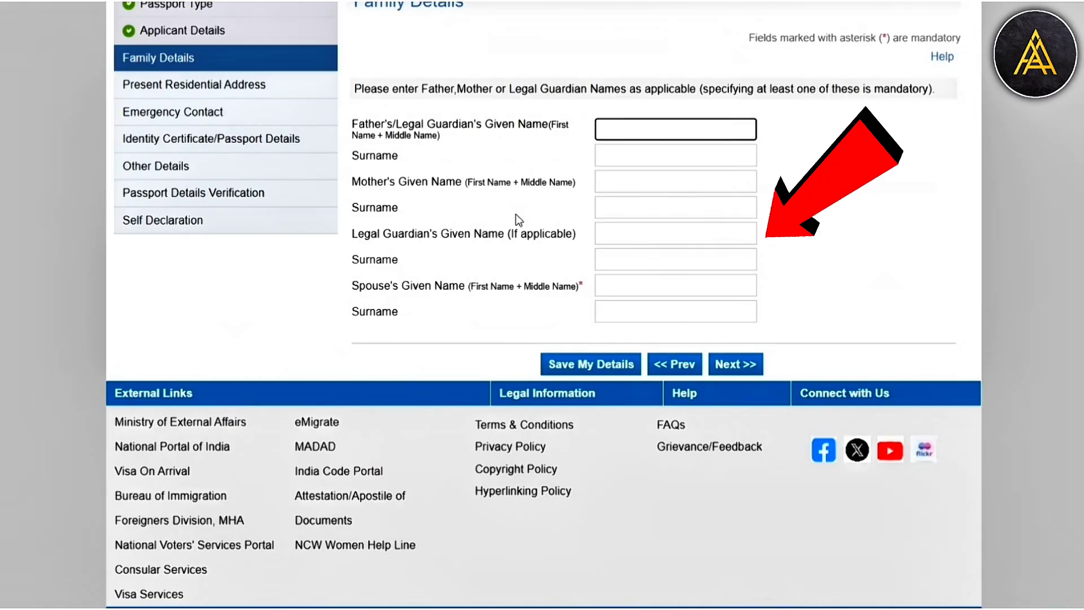
scroll(516, 215, "up", 1)
left_click(654, 323)
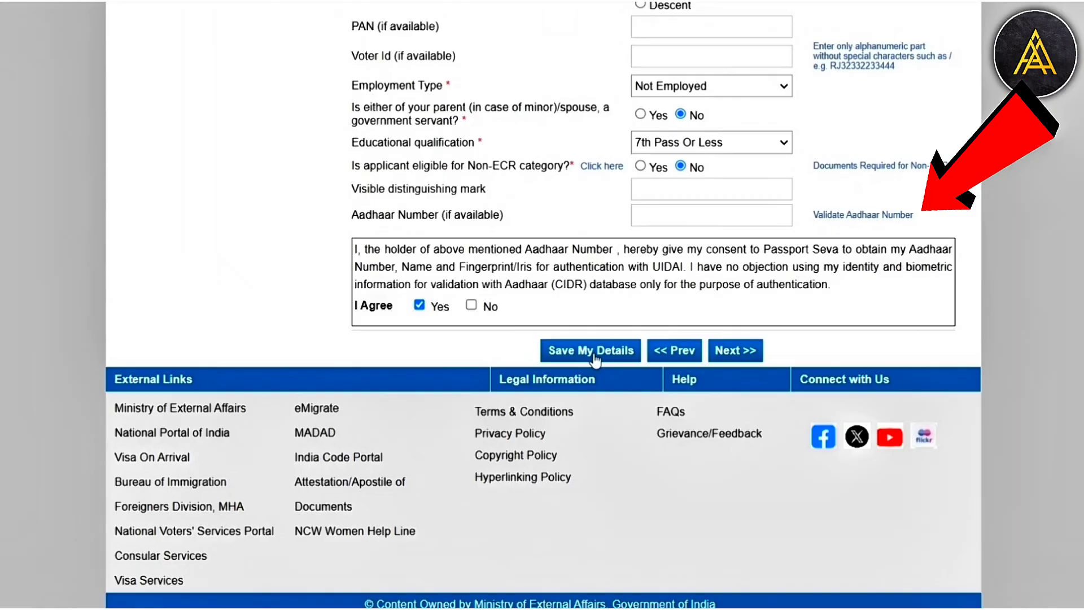
left_click(594, 354)
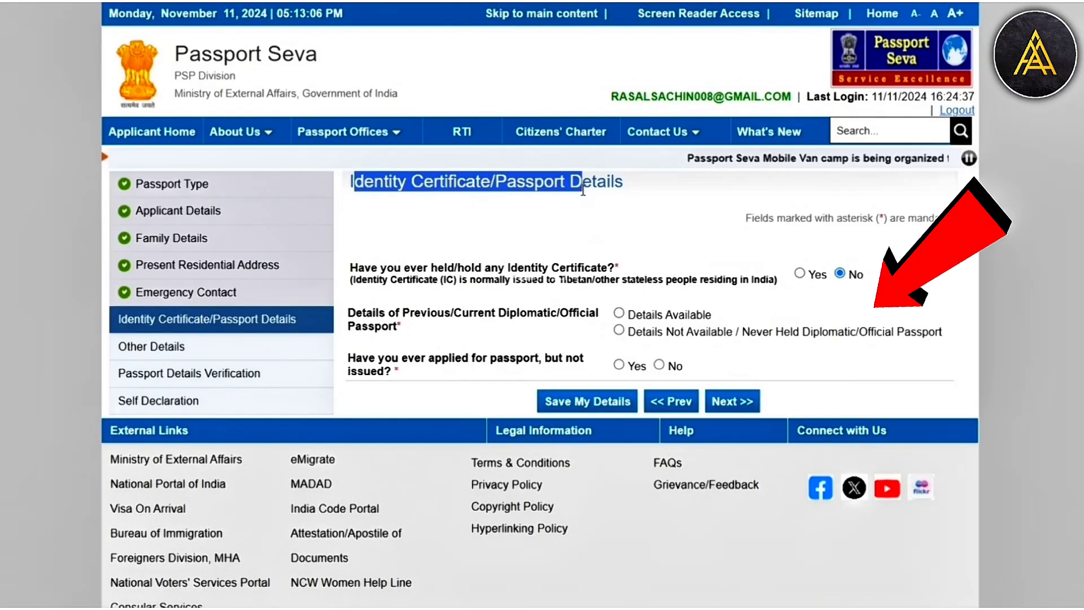
- Answer No to having applied for a passport that was not issued, and submit the application form after checking the remaining sections
left_click(659, 364)
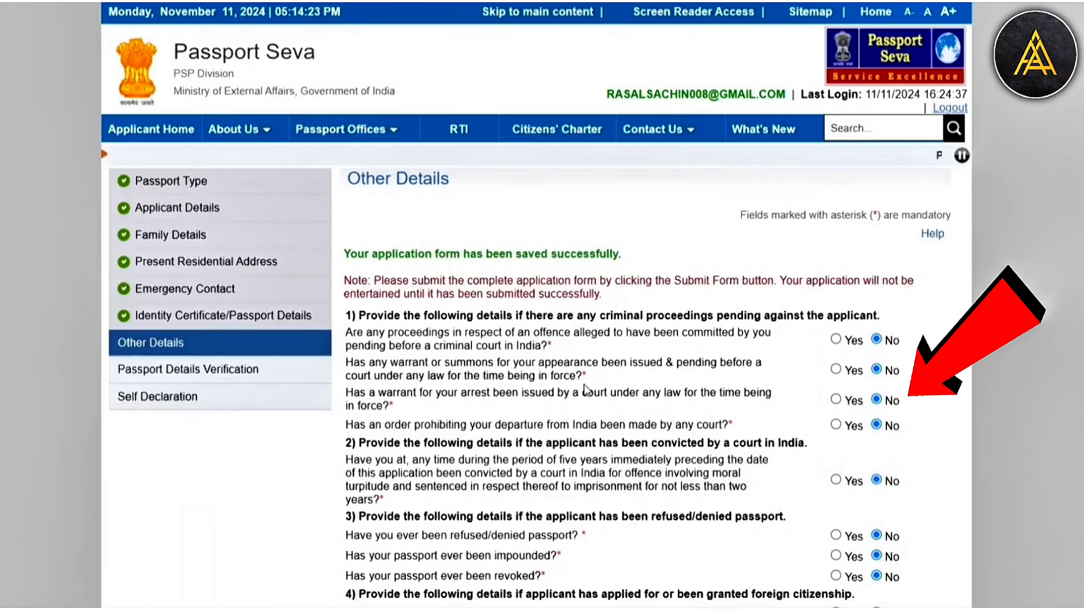
scroll(584, 384, "down", 5)
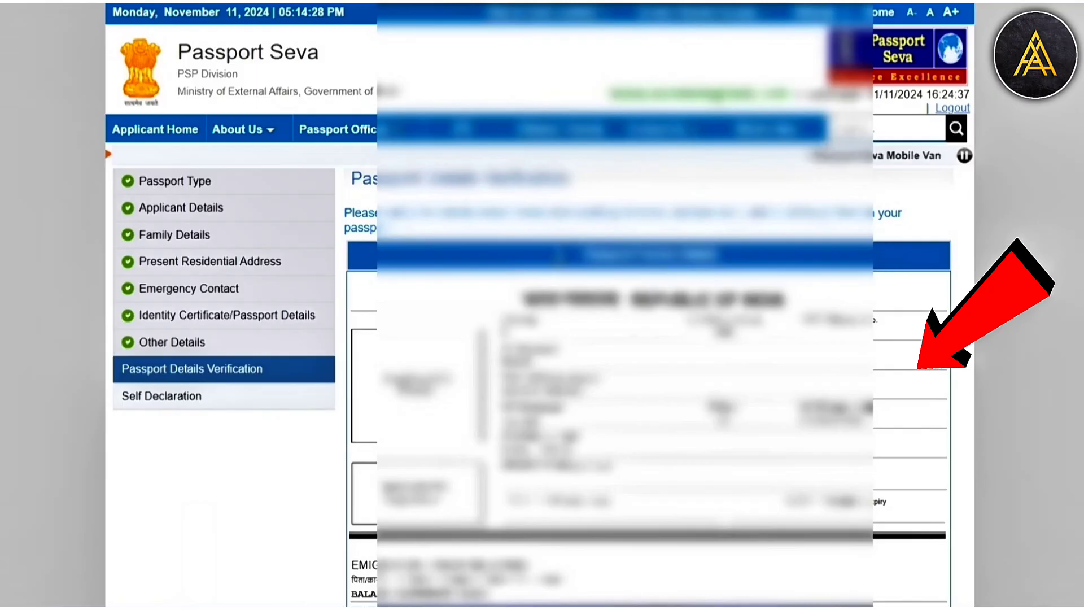
scroll(541, 305, "down", 5)
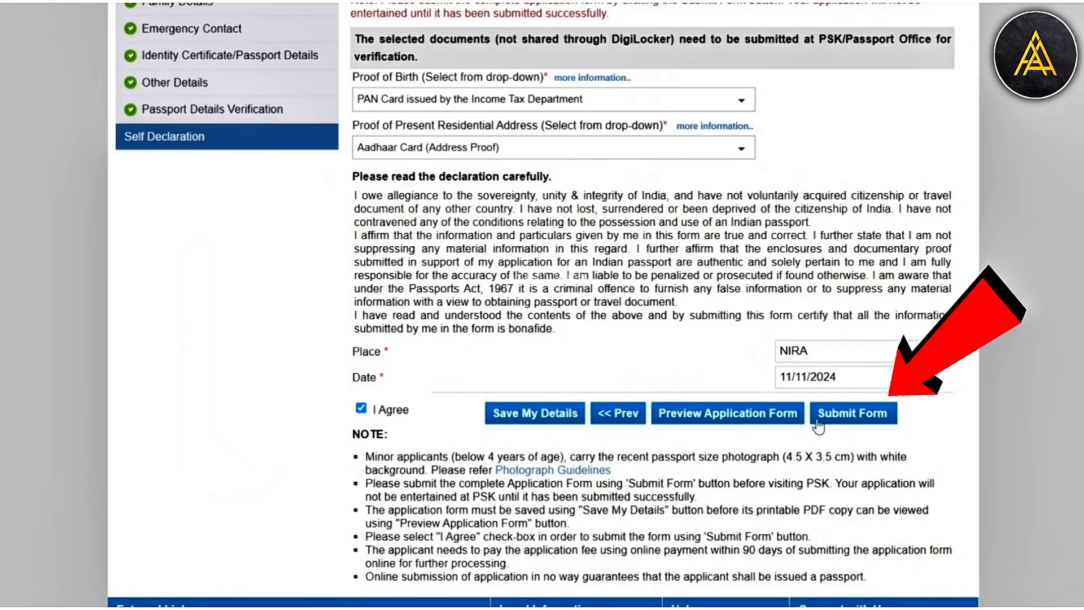
left_click(819, 418)
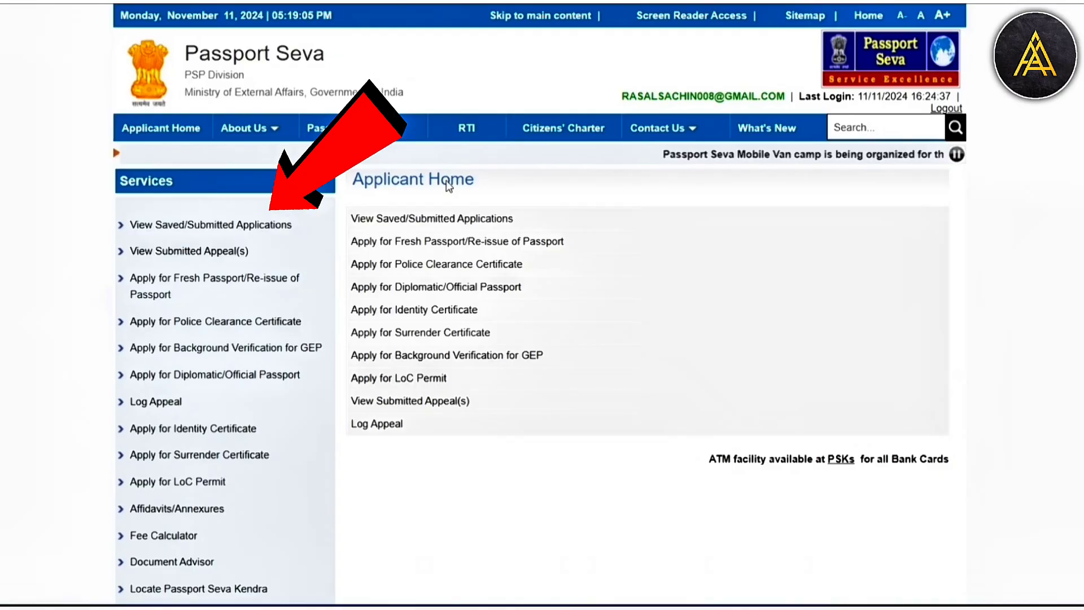
- Select the application among the saved/submitted ones, start Pay and Schedule Appointment for it, and open the PSK/RPO location choices
left_click(218, 226)
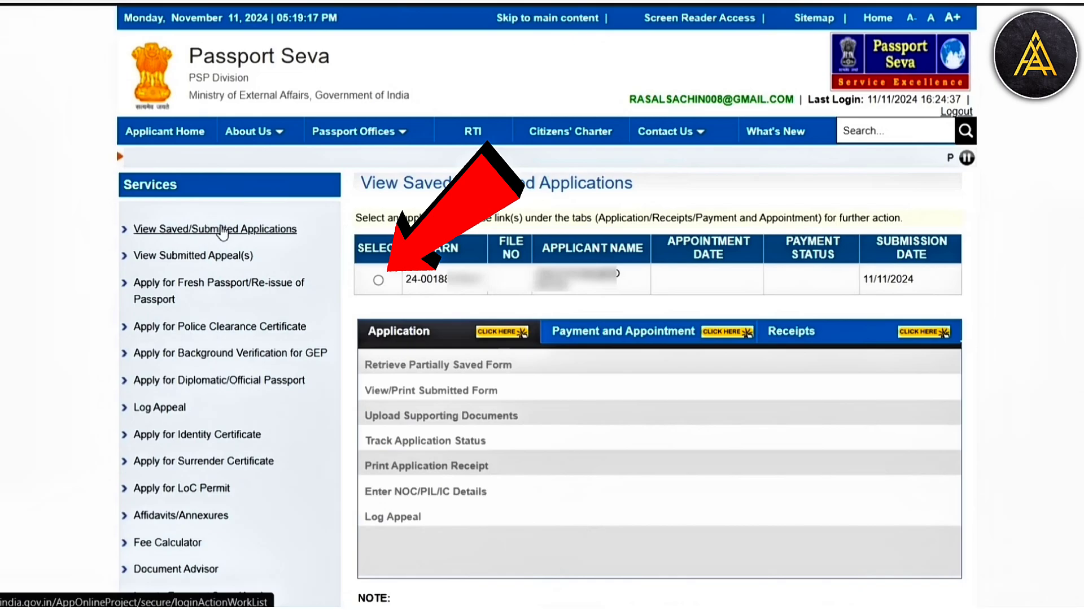
left_click(378, 280)
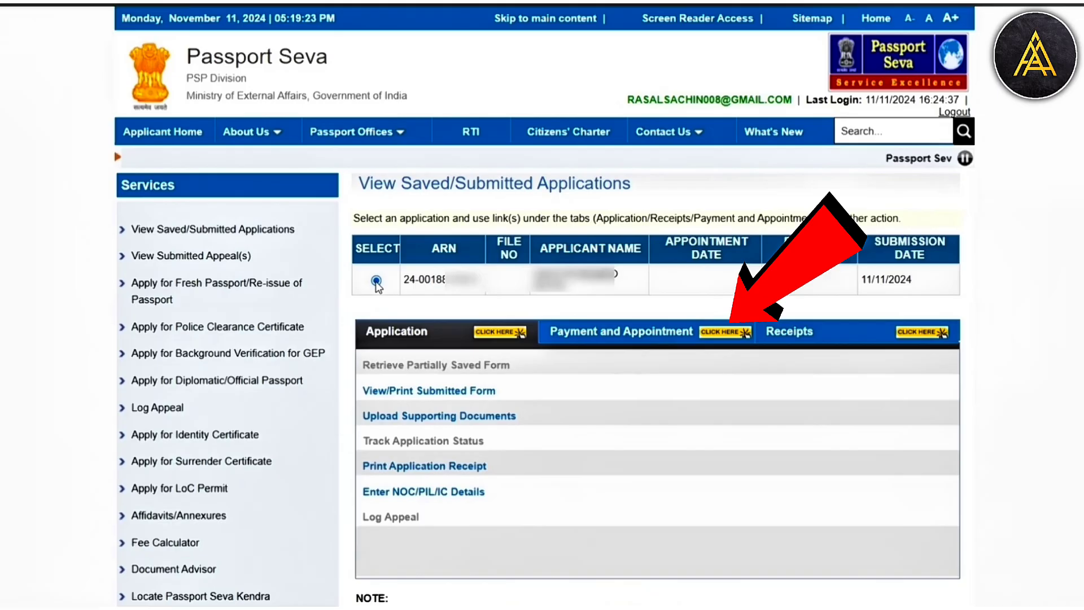
left_click(621, 332)
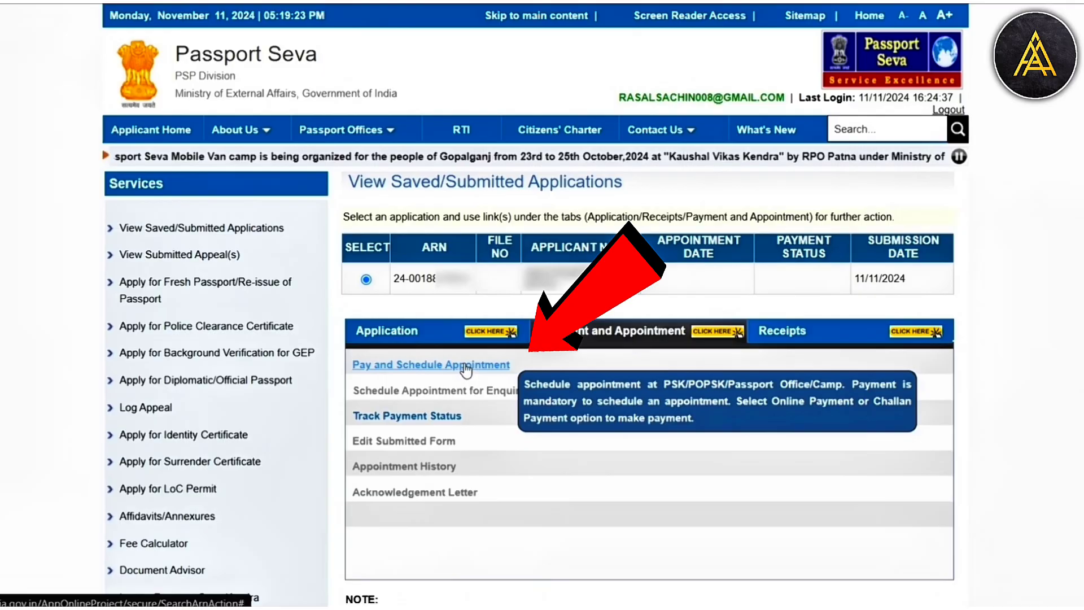
left_click(466, 365)
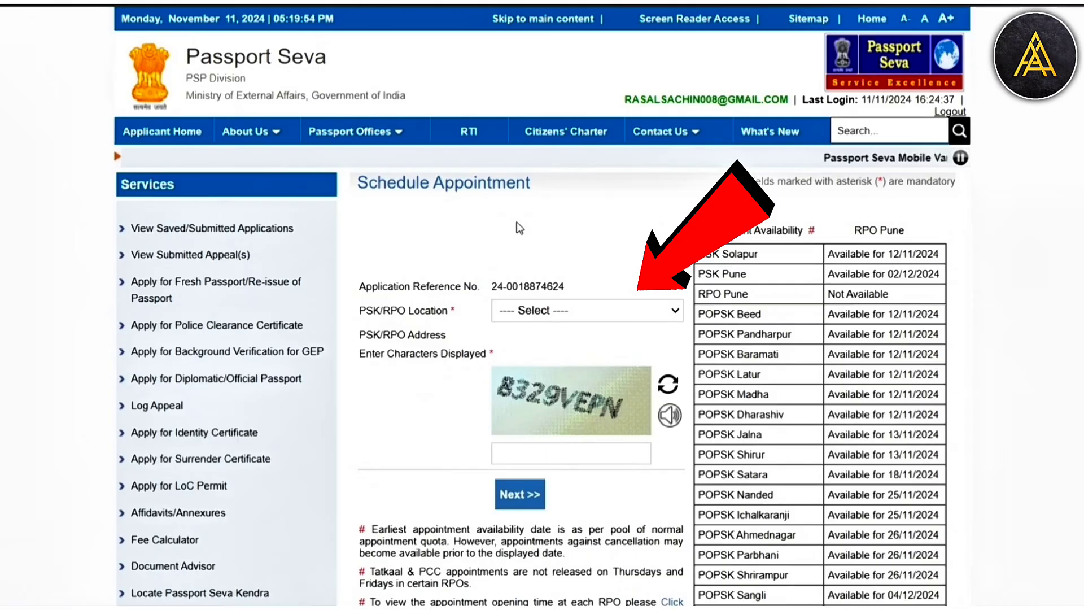
left_click(542, 315)
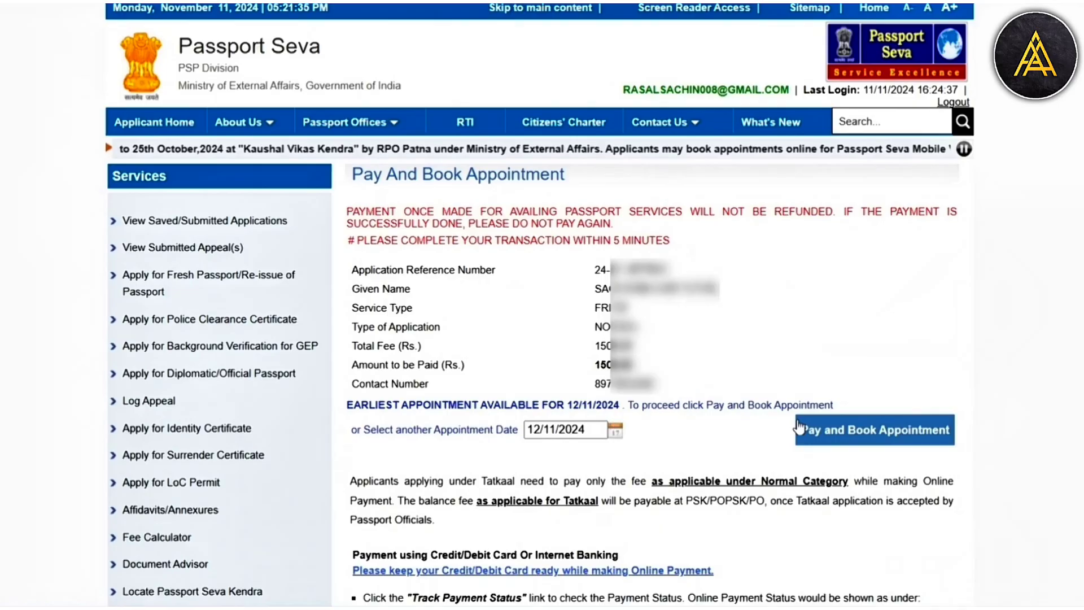
- Proceed to pay and book the 12/11/2024 appointment, acknowledge the caution notice, and choose UPI as the payment mode
left_click(799, 428)
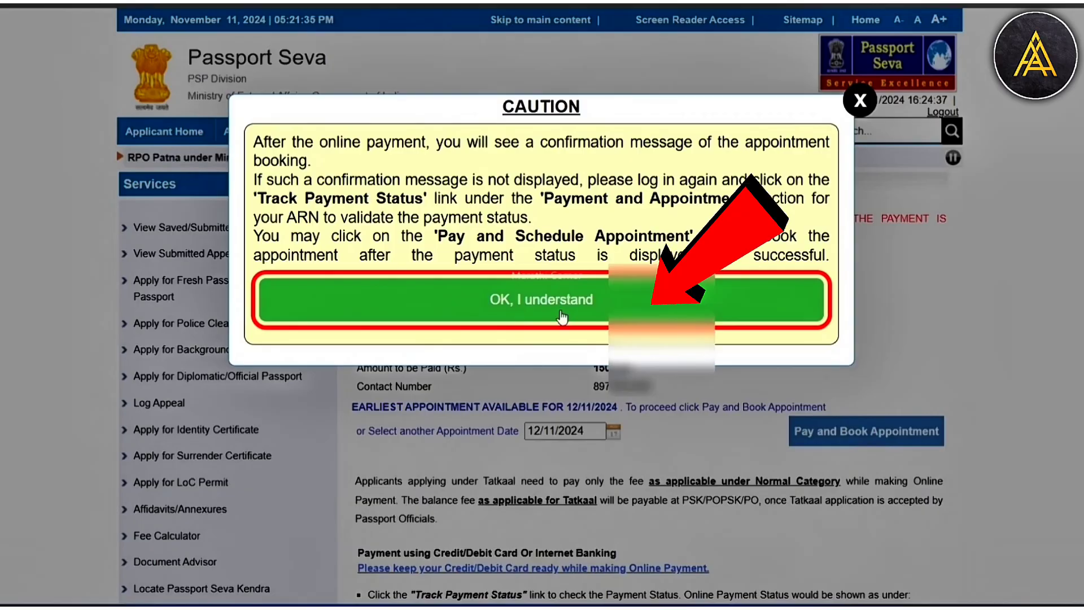
left_click(562, 316)
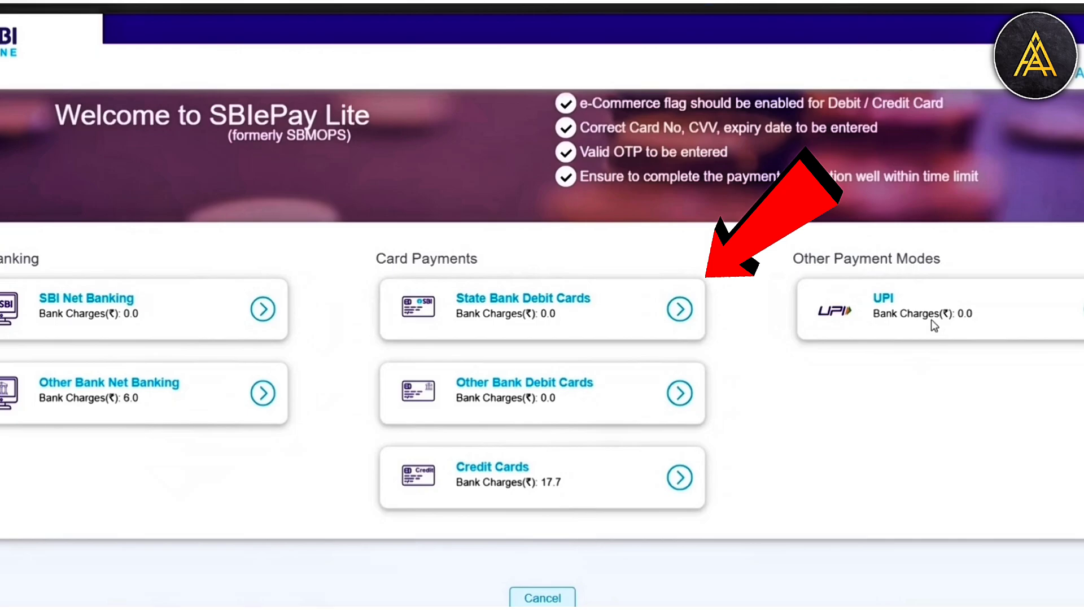
left_click(934, 325)
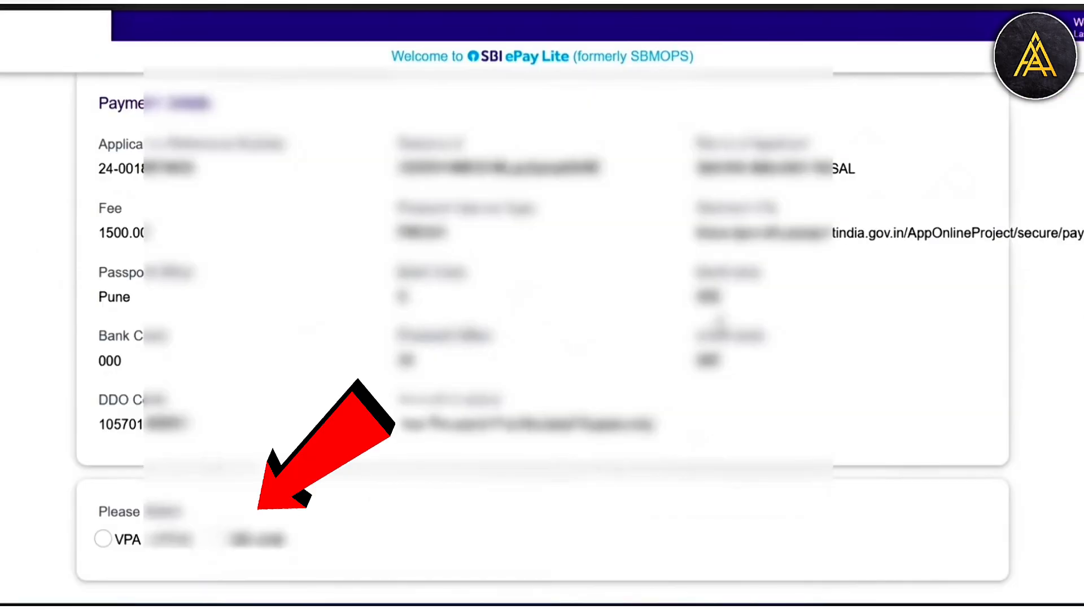
scroll(542, 333, "down", 3)
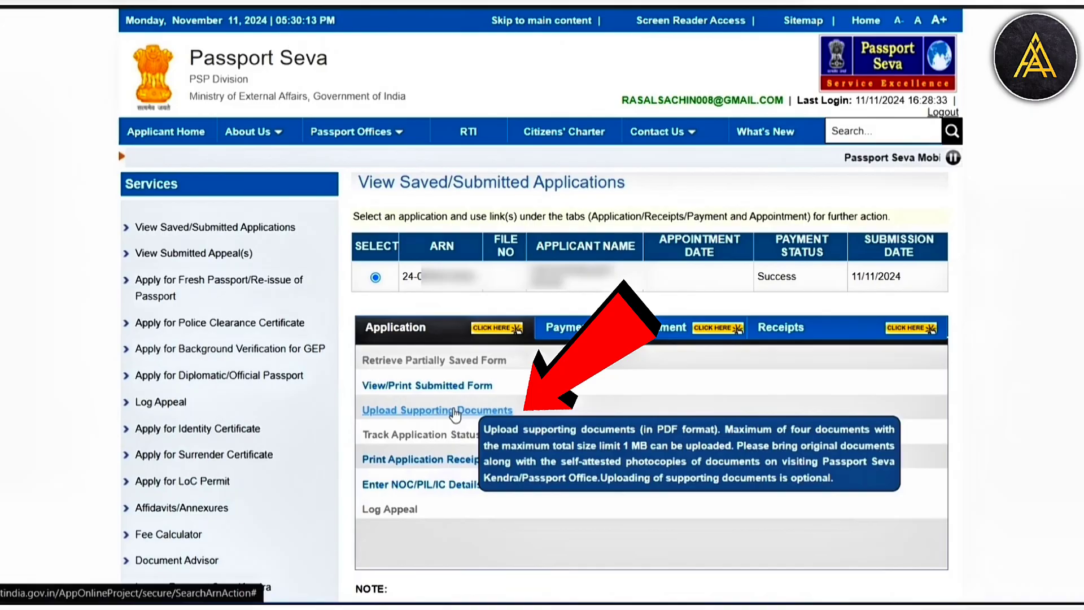
- Open the supporting documents upload and set the attachment type to Address Proof with the description Aadhaar Card (Address Proof)
left_click(456, 411)
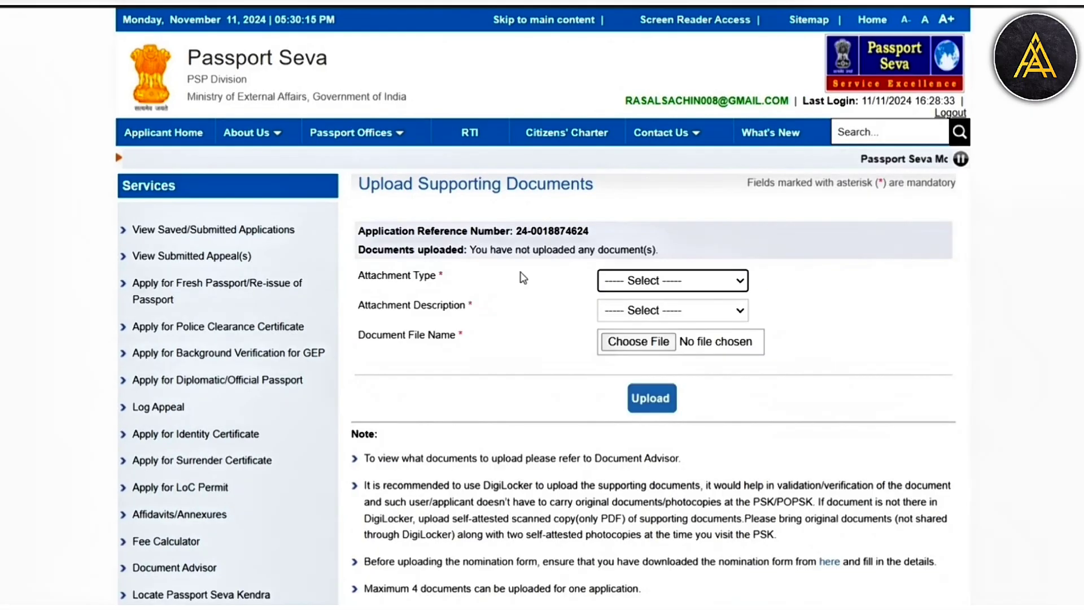
left_click(672, 280)
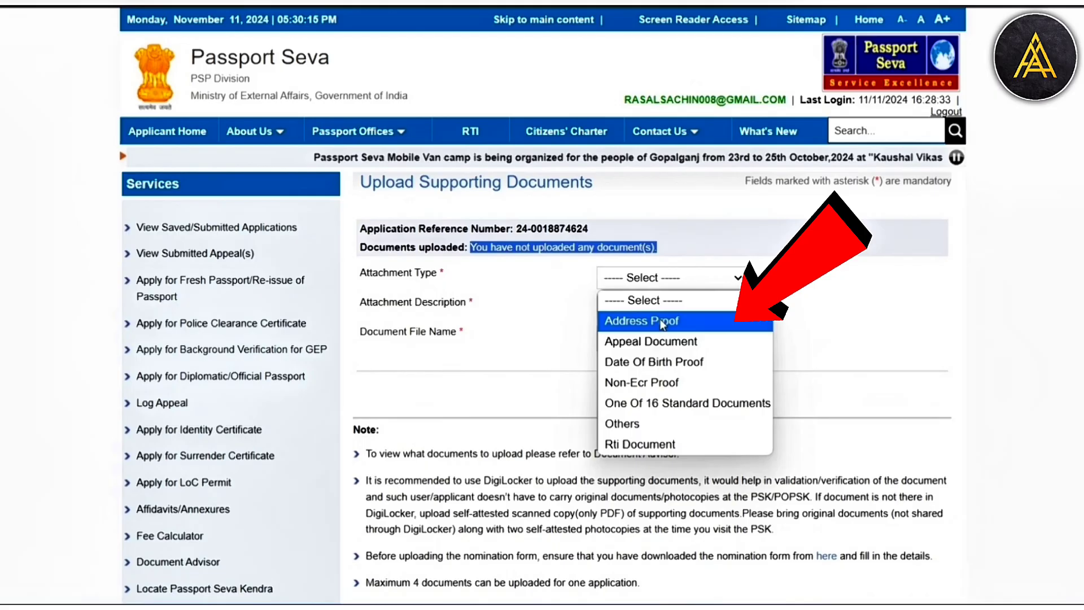
left_click(659, 320)
left_click(672, 307)
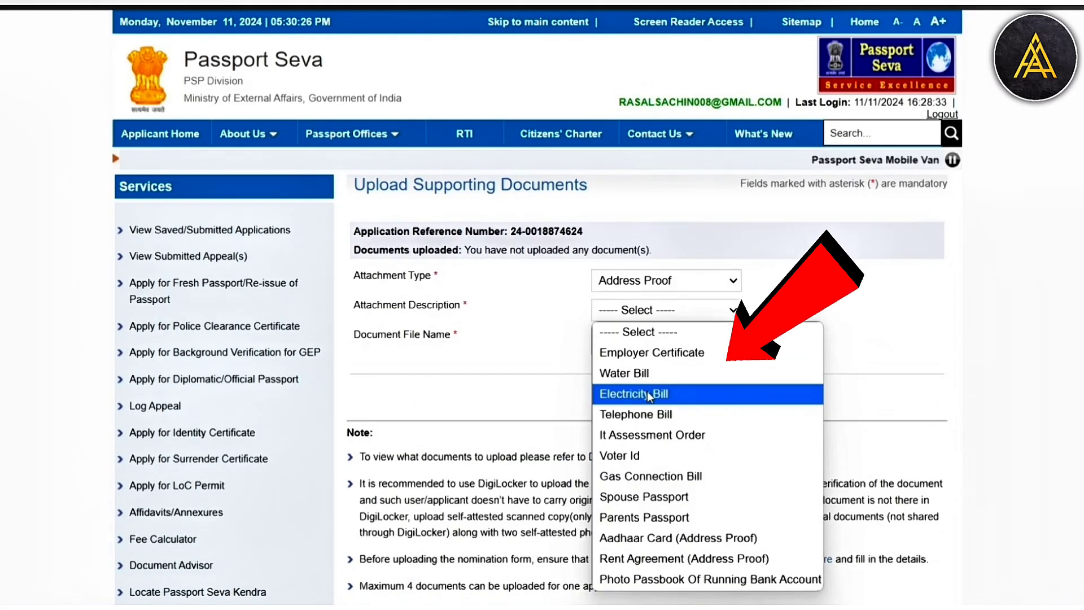
left_click(678, 537)
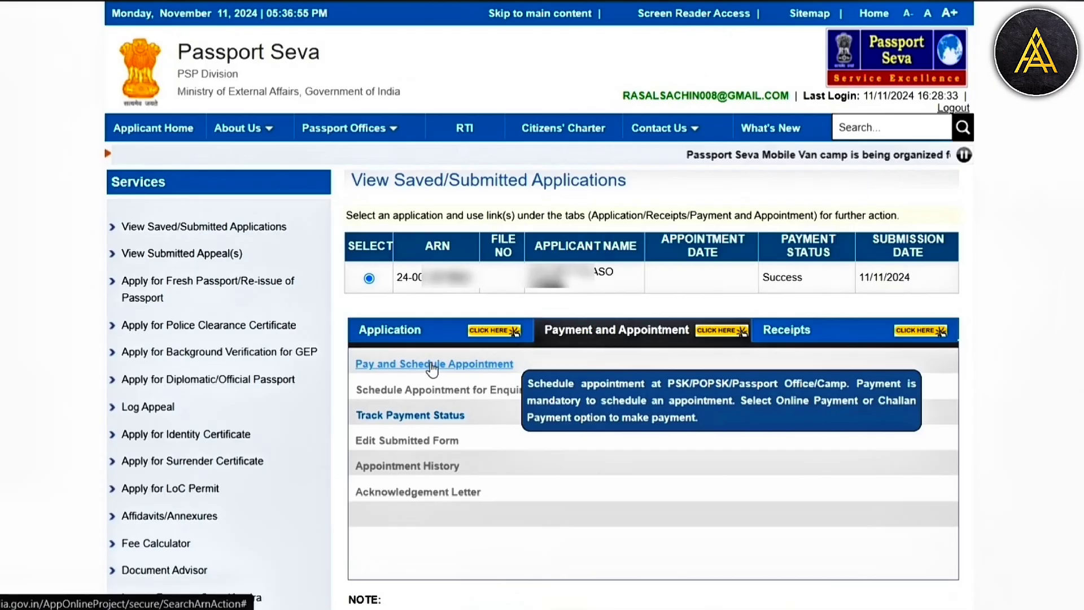
- Schedule the paid application's appointment for 12/11/2024 and book it
left_click(433, 366)
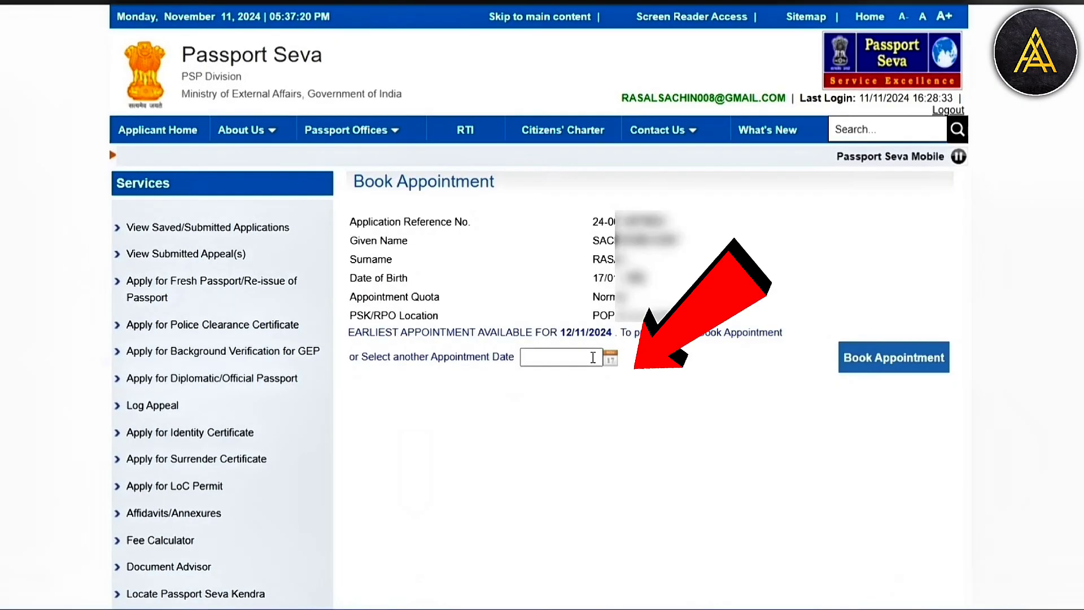
left_click(593, 358)
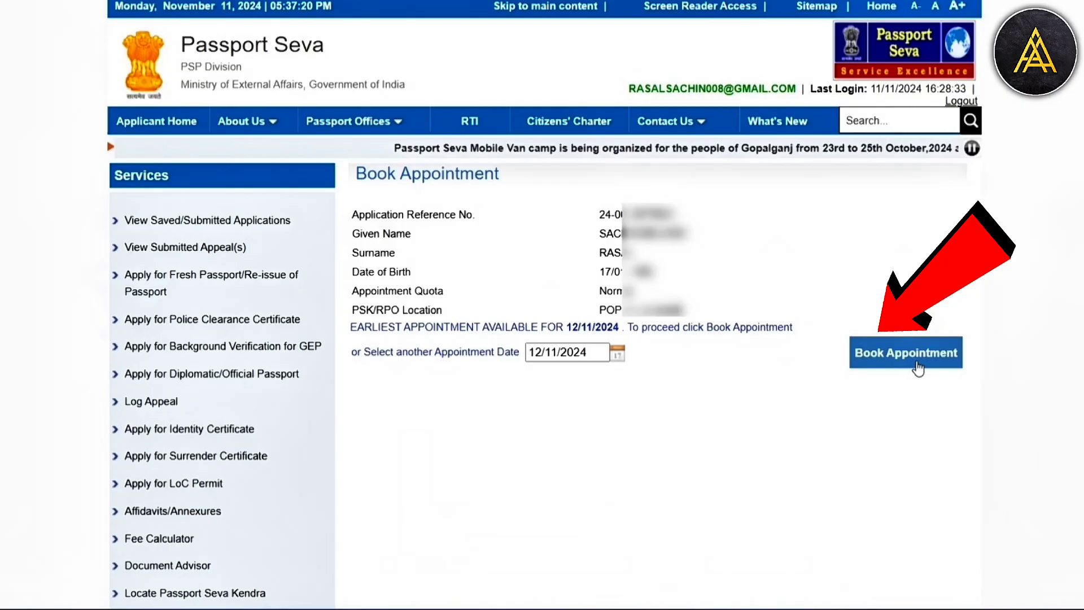
left_click(919, 368)
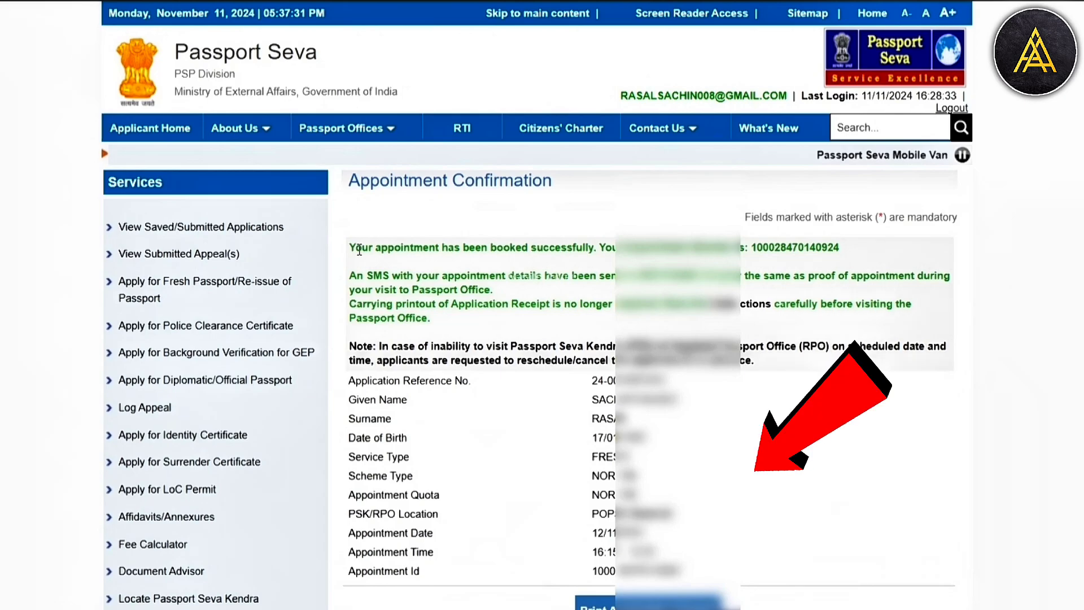